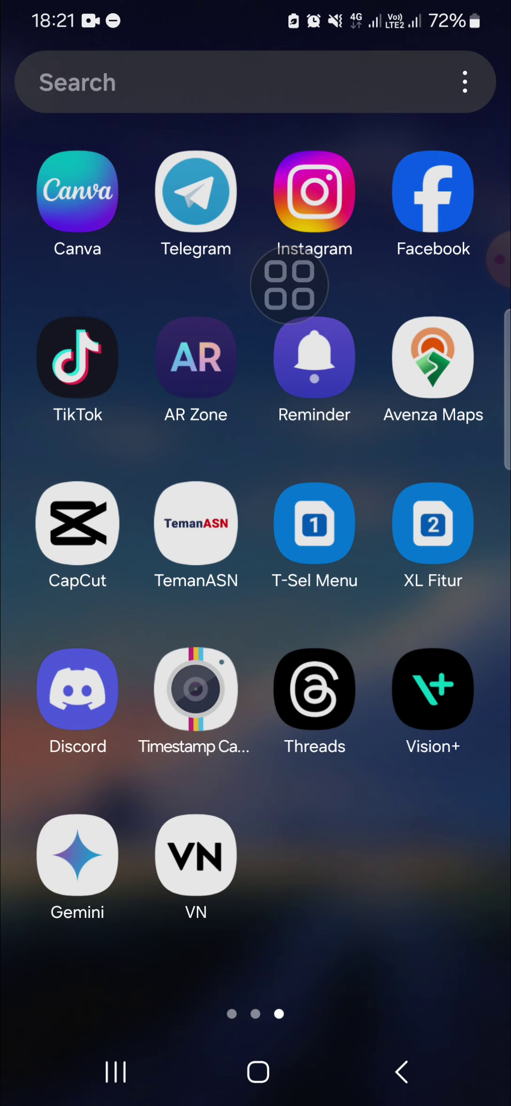
# Step: Launch CapCut from the Android app drawer to reach its project list
pyautogui.moveTo(295, 292)
pyautogui.mouseDown()
pyautogui.moveTo(104, 531)
pyautogui.moveTo(87, 520)
pyautogui.moveTo(141, 442)
pyautogui.moveTo(167, 353)
pyautogui.mouseUp()
pyautogui.click(93, 536)
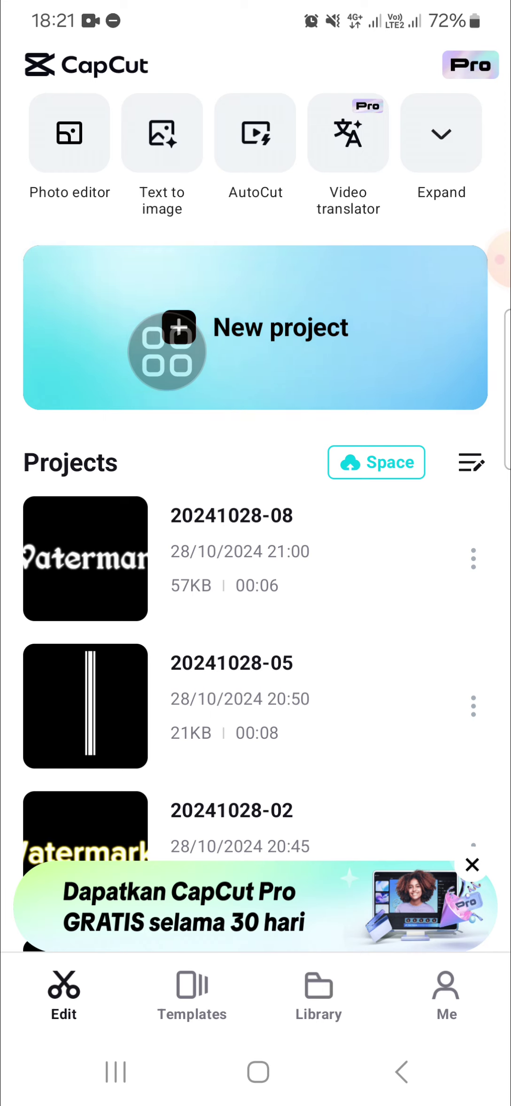
# Step: Scroll the Templates feed and open the Slowmo estetik template preview
pyautogui.moveTo(167, 351); pyautogui.dragTo(193, 990)
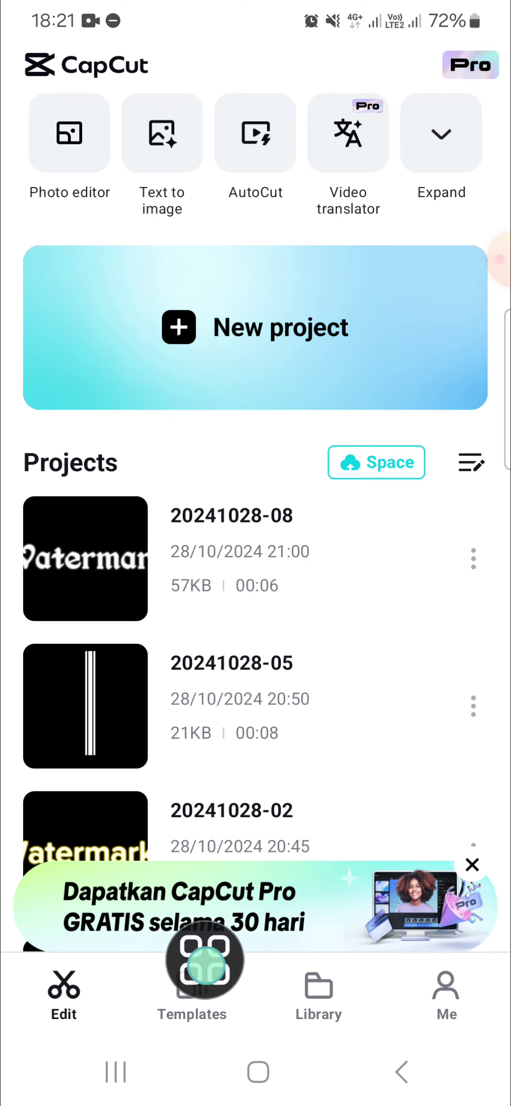
pyautogui.click(192, 987)
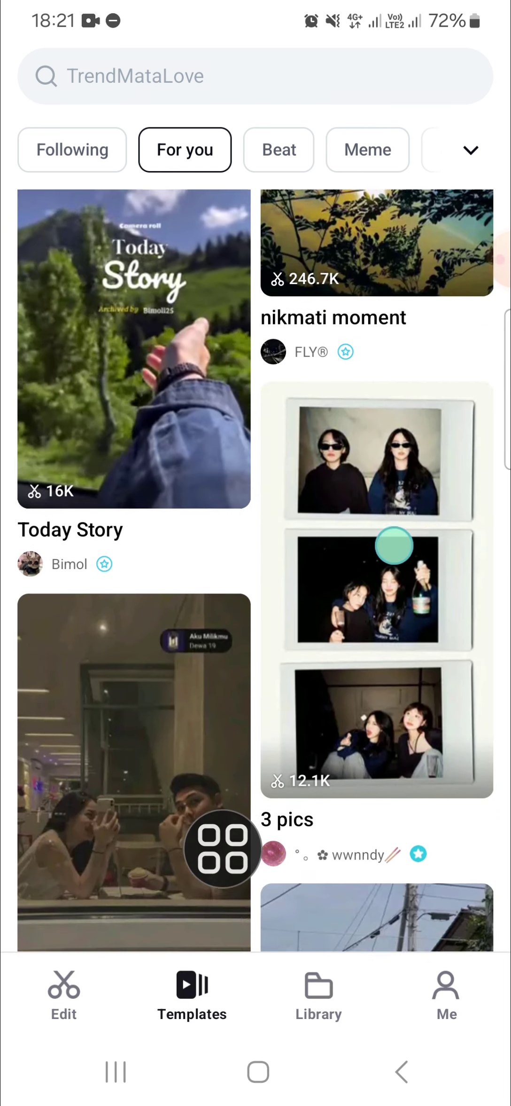
pyautogui.moveTo(329, 542); pyautogui.dragTo(331, 212)
pyautogui.moveTo(333, 637); pyautogui.dragTo(382, 339)
pyautogui.moveTo(357, 658); pyautogui.dragTo(343, 331)
pyautogui.moveTo(354, 716); pyautogui.dragTo(401, 375)
pyautogui.moveTo(353, 679); pyautogui.dragTo(390, 385)
pyautogui.moveTo(372, 593); pyautogui.dragTo(414, 160)
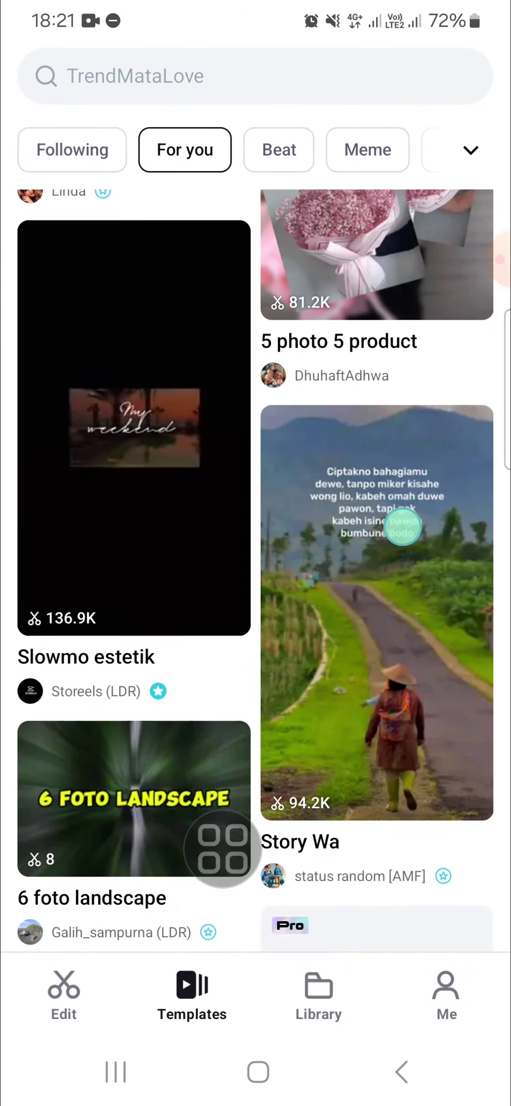
pyautogui.moveTo(403, 528); pyautogui.dragTo(356, 450)
pyautogui.moveTo(403, 464); pyautogui.dragTo(390, 621)
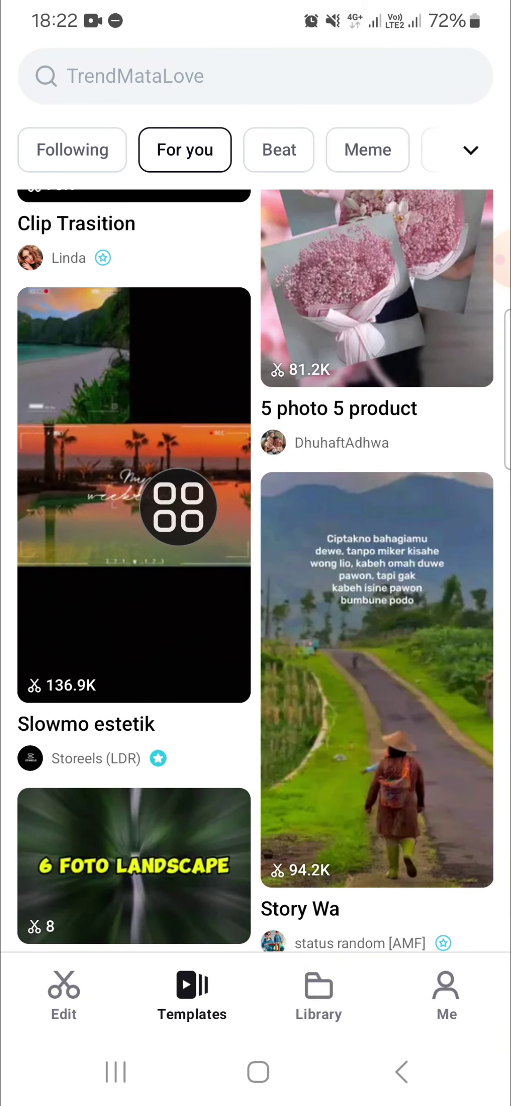
pyautogui.moveTo(181, 457); pyautogui.dragTo(227, 602)
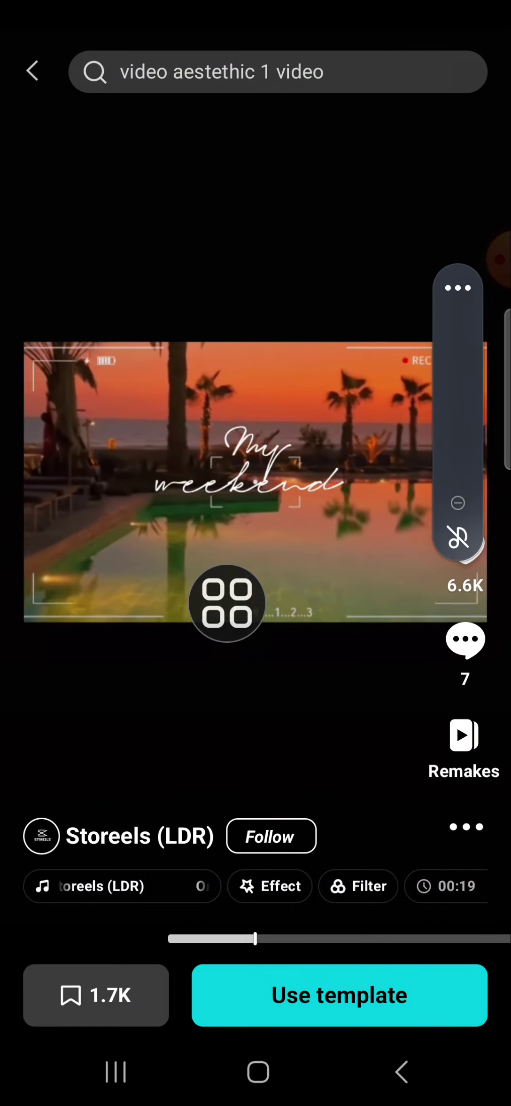
pyautogui.moveTo(227, 602)
pyautogui.mouseDown()
pyautogui.moveTo(267, 828)
pyautogui.moveTo(269, 976)
pyautogui.moveTo(412, 976)
pyautogui.mouseUp()
# Step: Start using the template and pick the 00:16 sky video as clip 1
pyautogui.click(301, 995)
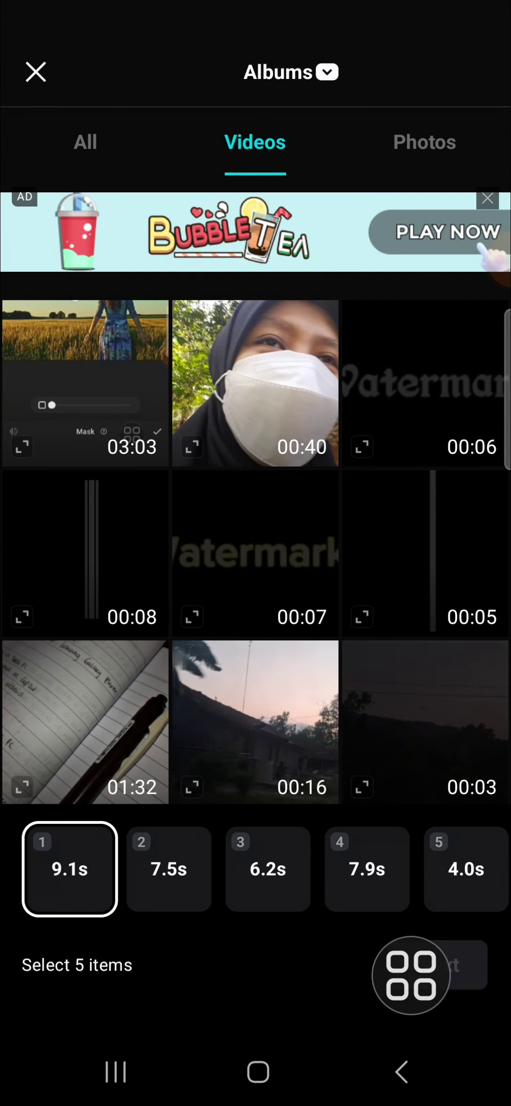
pyautogui.moveTo(222, 918); pyautogui.dragTo(214, 918)
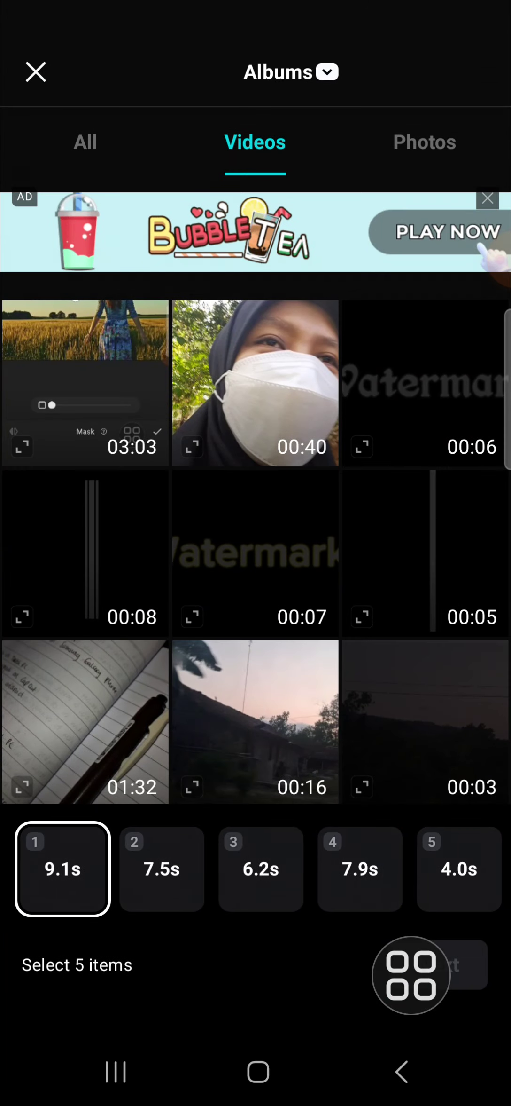
pyautogui.scroll(-3, 415, 338)
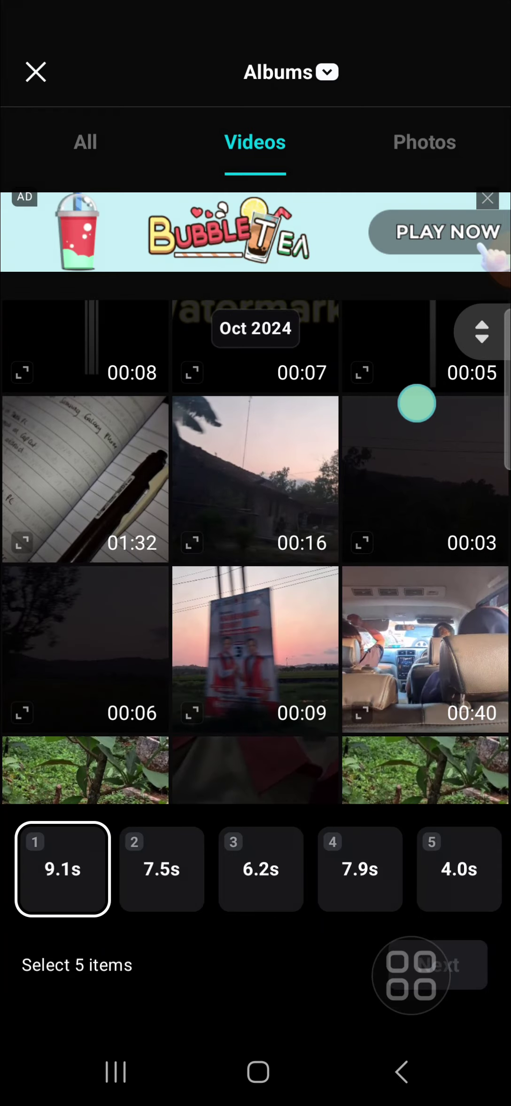
pyautogui.moveTo(415, 334); pyautogui.dragTo(417, 403)
pyautogui.scroll(-7, 413, 301)
pyautogui.moveTo(368, 497)
pyautogui.mouseDown()
pyautogui.moveTo(311, 699)
pyautogui.moveTo(358, 501)
pyautogui.mouseUp()
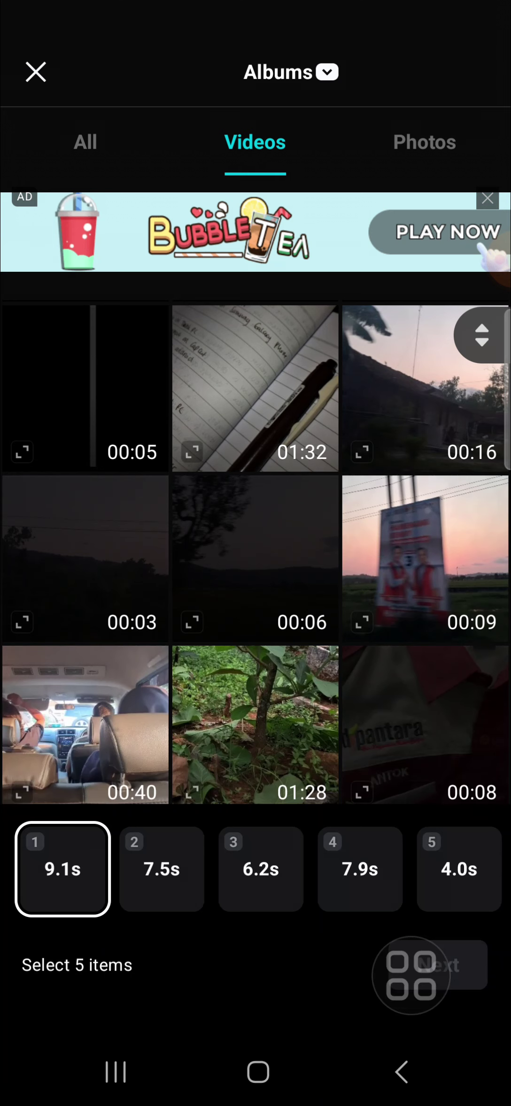
pyautogui.moveTo(400, 587)
pyautogui.mouseDown()
pyautogui.moveTo(400, 460)
pyautogui.moveTo(359, 710)
pyautogui.moveTo(400, 392)
pyautogui.mouseUp()
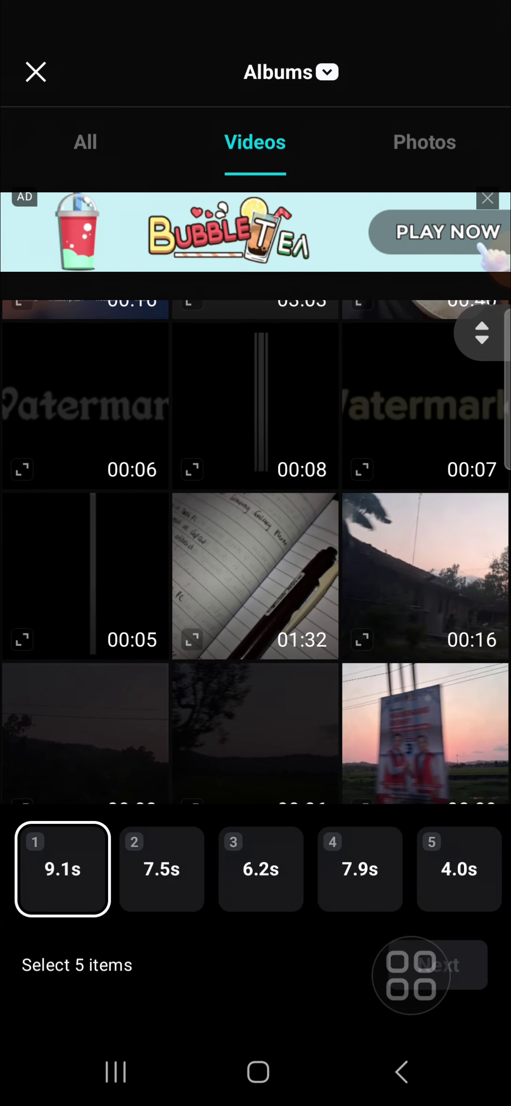
pyautogui.click(416, 584)
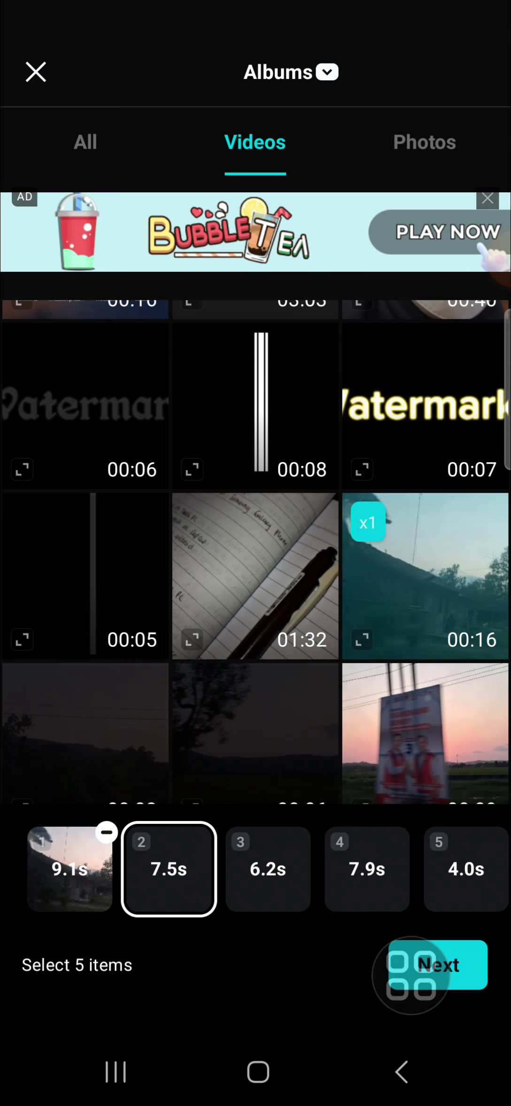
# Step: Add the 00:09 sunset billboard video and the 00:09 trees-and-sky video as clips 2 and 3
pyautogui.moveTo(400, 588); pyautogui.dragTo(400, 418)
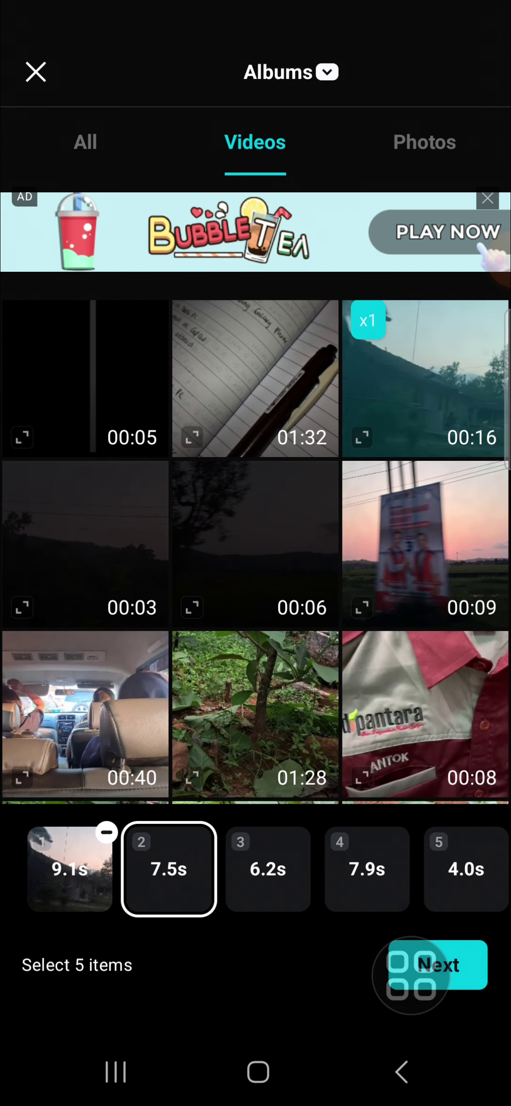
pyautogui.click(435, 552)
pyautogui.moveTo(348, 670); pyautogui.dragTo(398, 346)
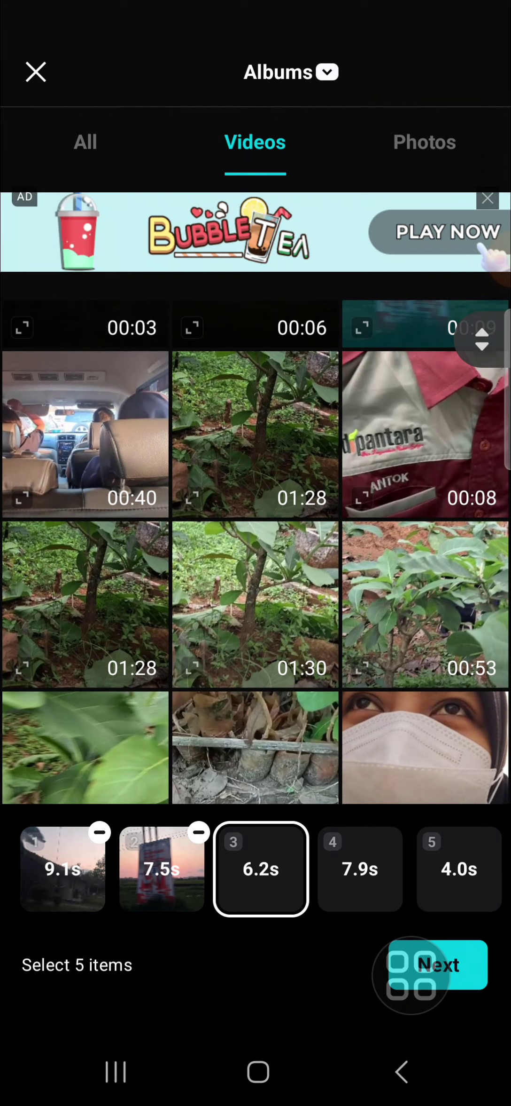
pyautogui.moveTo(416, 600); pyautogui.dragTo(437, 408)
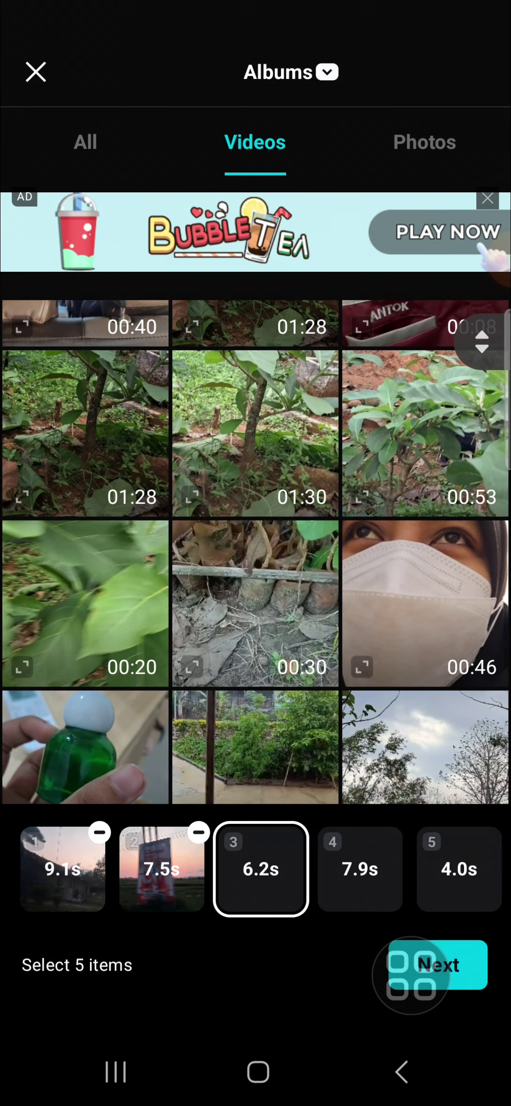
pyautogui.moveTo(397, 589); pyautogui.dragTo(421, 408)
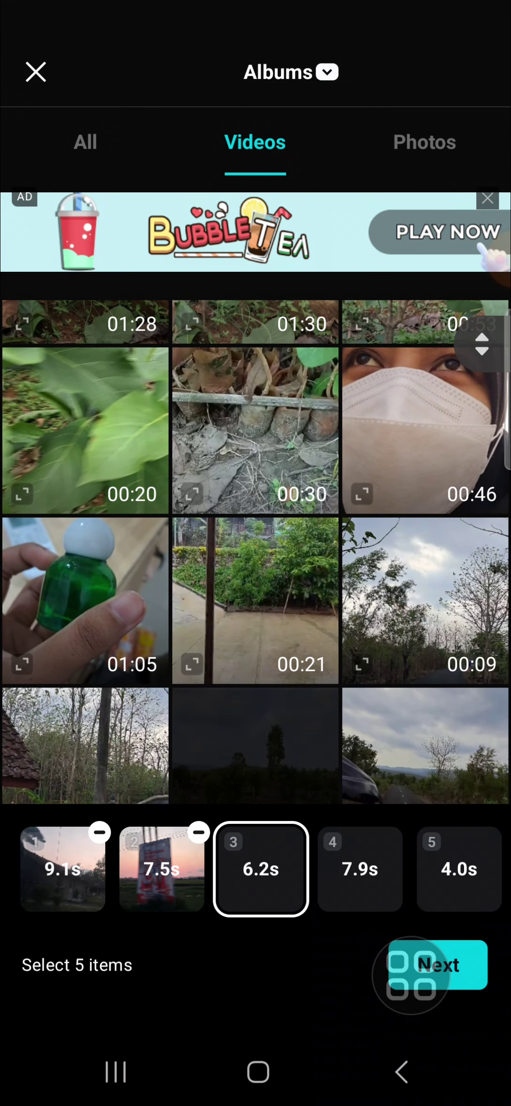
pyautogui.click(416, 615)
# Step: Add the 00:18 tree video and the 00:10 tree-lined path video as clips 4 and 5
pyautogui.moveTo(418, 555); pyautogui.dragTo(420, 342)
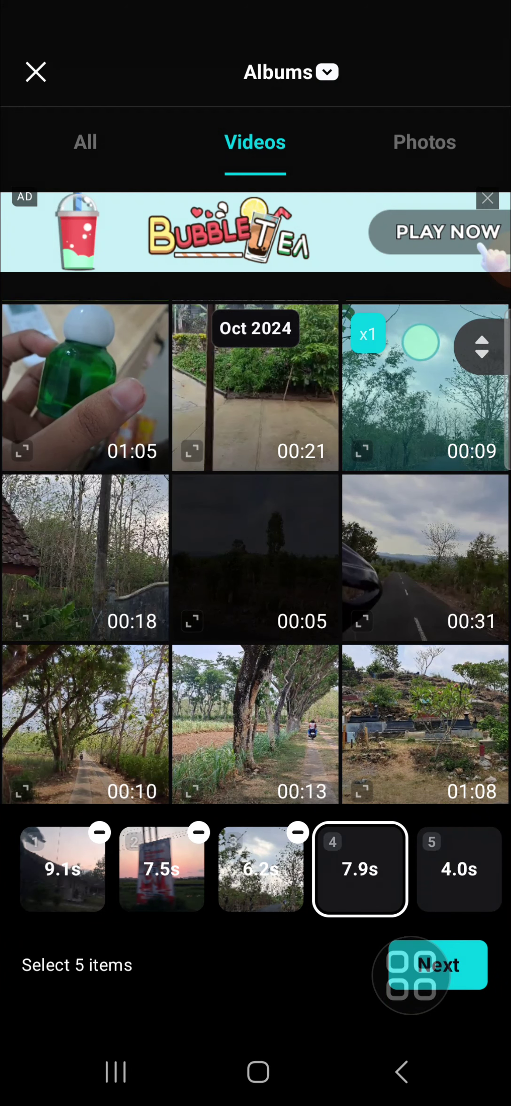
pyautogui.click(101, 529)
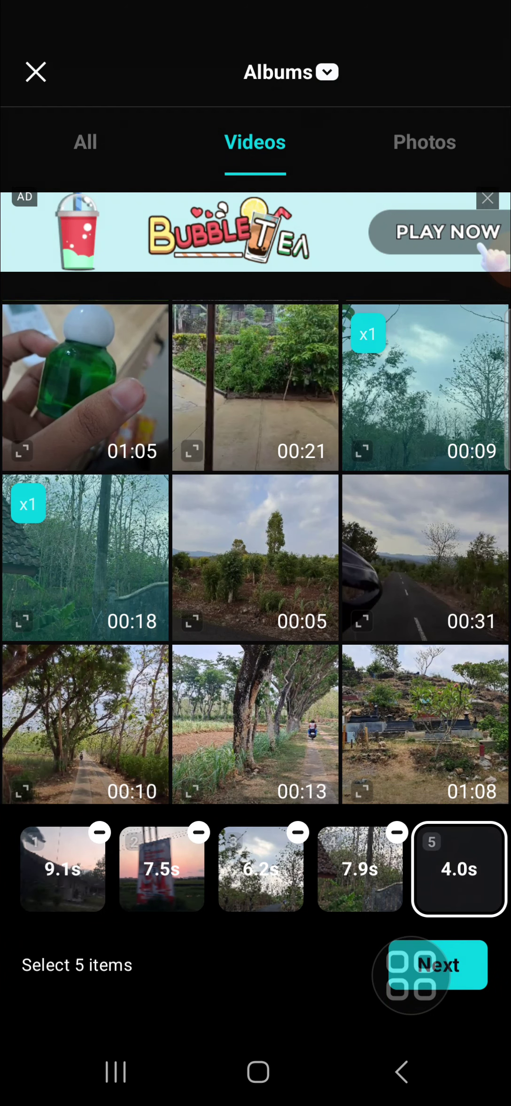
pyautogui.click(274, 923)
pyautogui.click(117, 727)
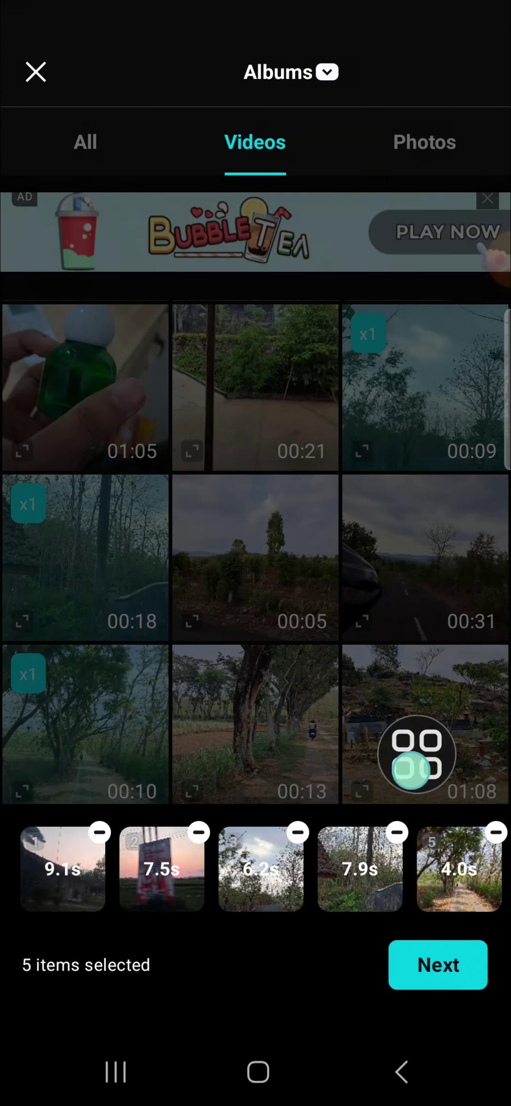
# Step: Apply the five clips to the template and let the My weekend collage preview play
pyautogui.moveTo(430, 686); pyautogui.dragTo(471, 831)
pyautogui.click(440, 964)
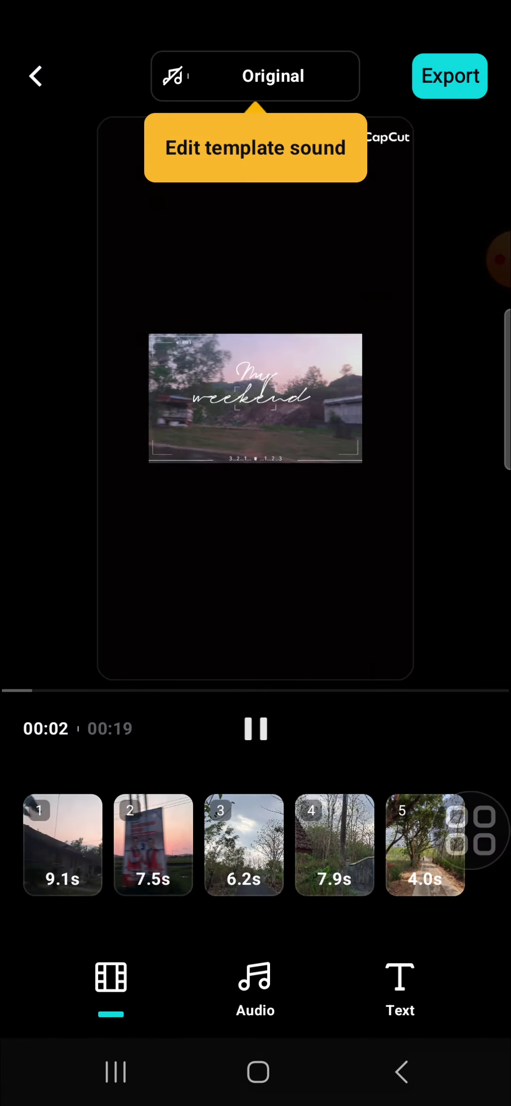
pyautogui.moveTo(475, 829)
pyautogui.mouseDown()
pyautogui.moveTo(371, 487)
pyautogui.moveTo(405, 576)
pyautogui.mouseUp()
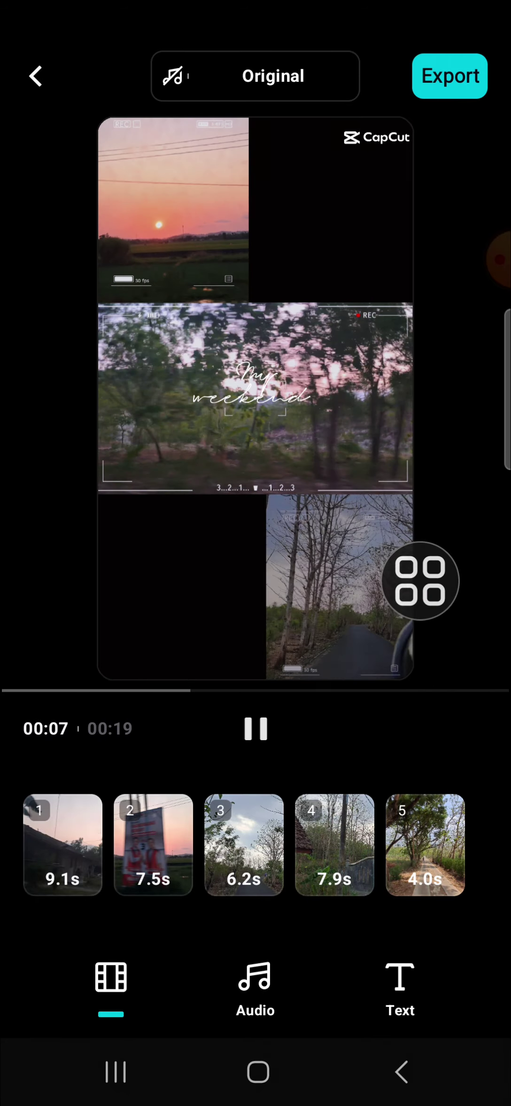
pyautogui.moveTo(420, 580); pyautogui.dragTo(296, 885)
# Step: Choose 彩虹之歌 from the sound list as the background song
pyautogui.click(253, 997)
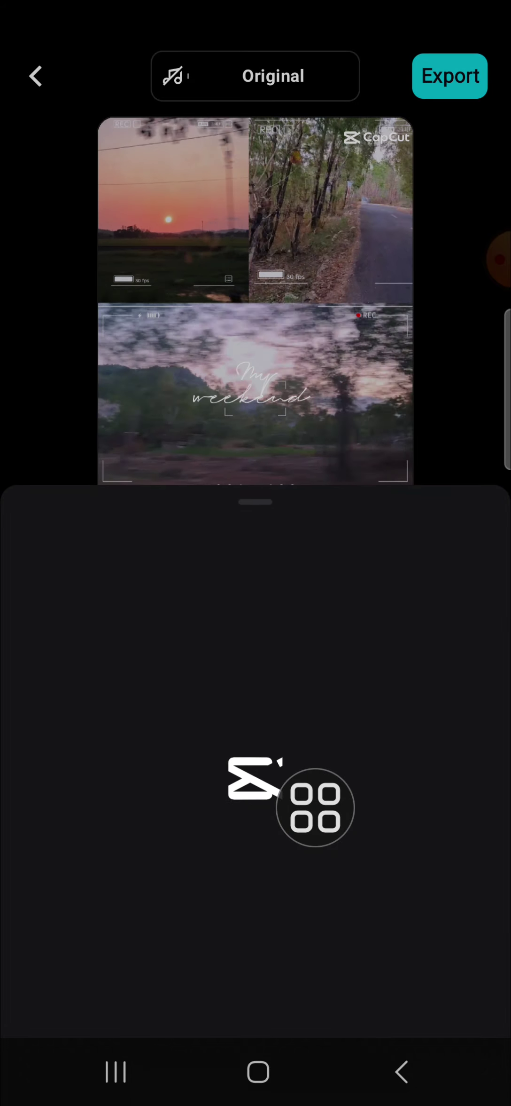
pyautogui.moveTo(316, 807); pyautogui.dragTo(392, 503)
pyautogui.scroll(-5, 343, 673)
pyautogui.scroll(5, 324, 760)
pyautogui.moveTo(403, 489); pyautogui.dragTo(380, 560)
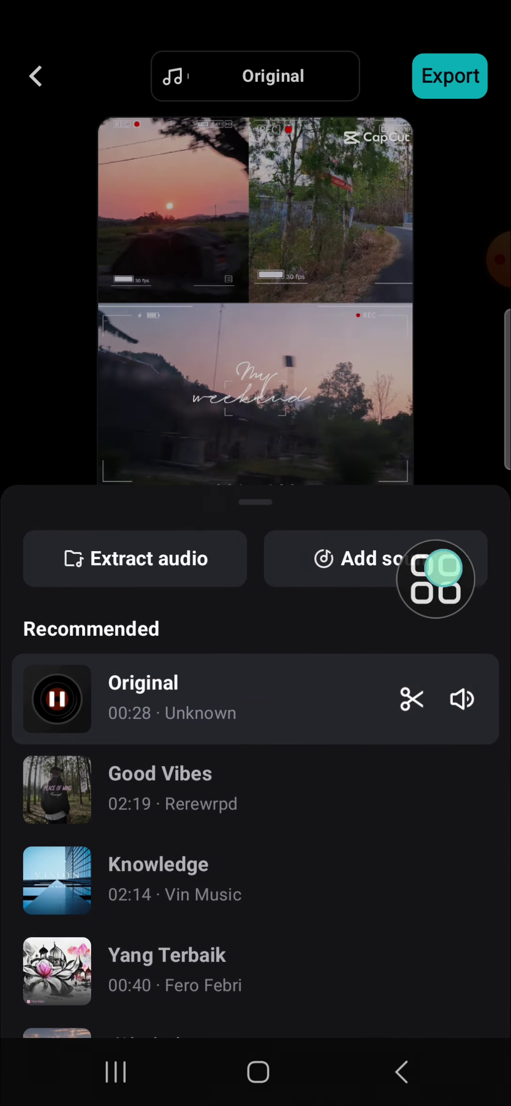
pyautogui.scroll(-5, 324, 715)
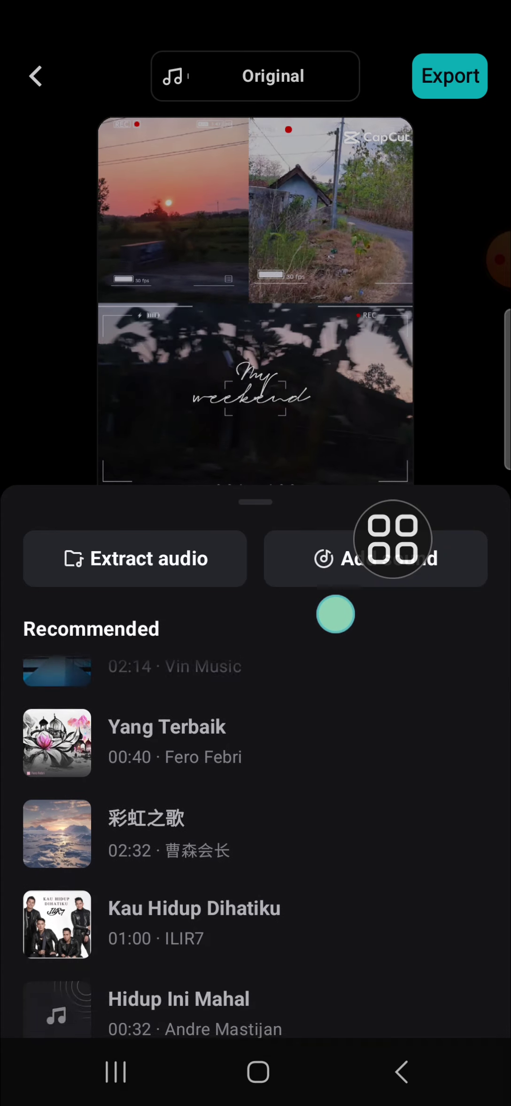
pyautogui.click(186, 824)
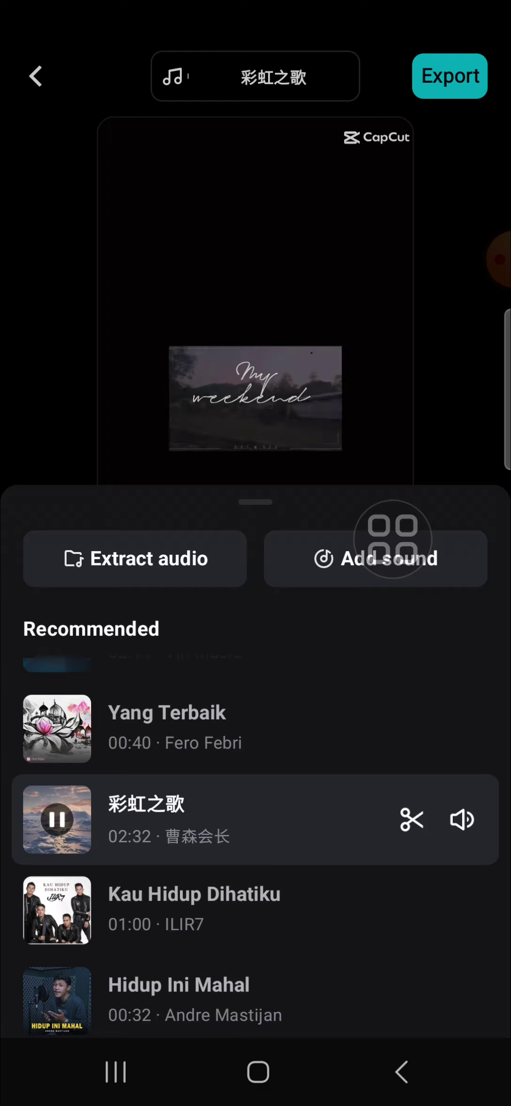
# Step: Trim 彩虹之歌 to play from 00:07 to 00:26 and confirm
pyautogui.moveTo(257, 795); pyautogui.dragTo(269, 724)
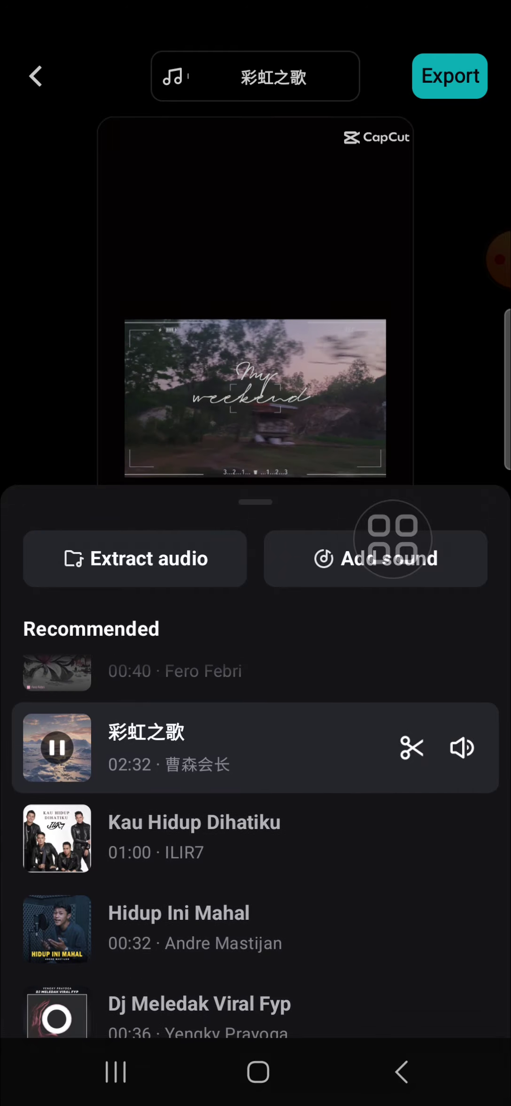
pyautogui.click(408, 679)
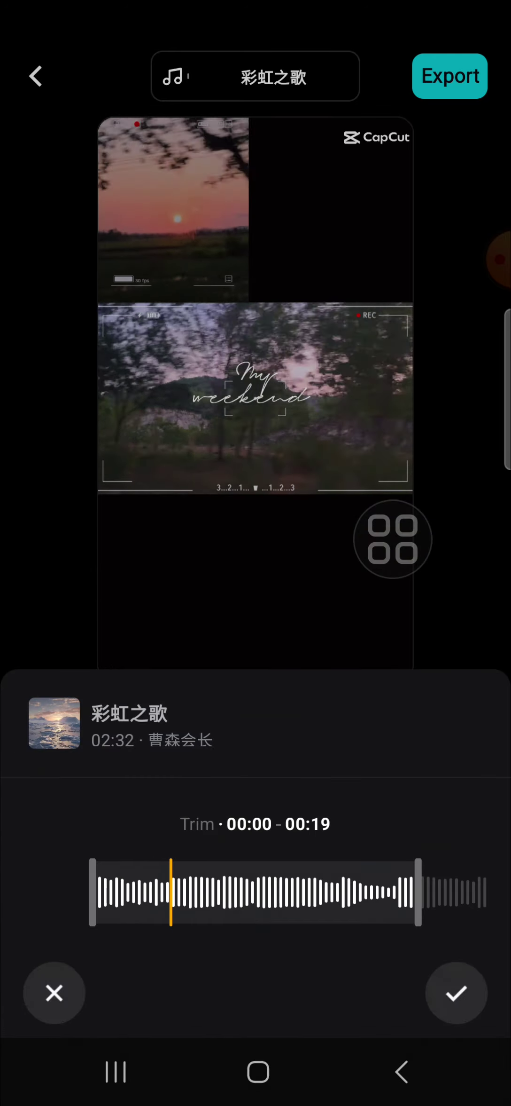
pyautogui.moveTo(351, 893); pyautogui.dragTo(230, 919)
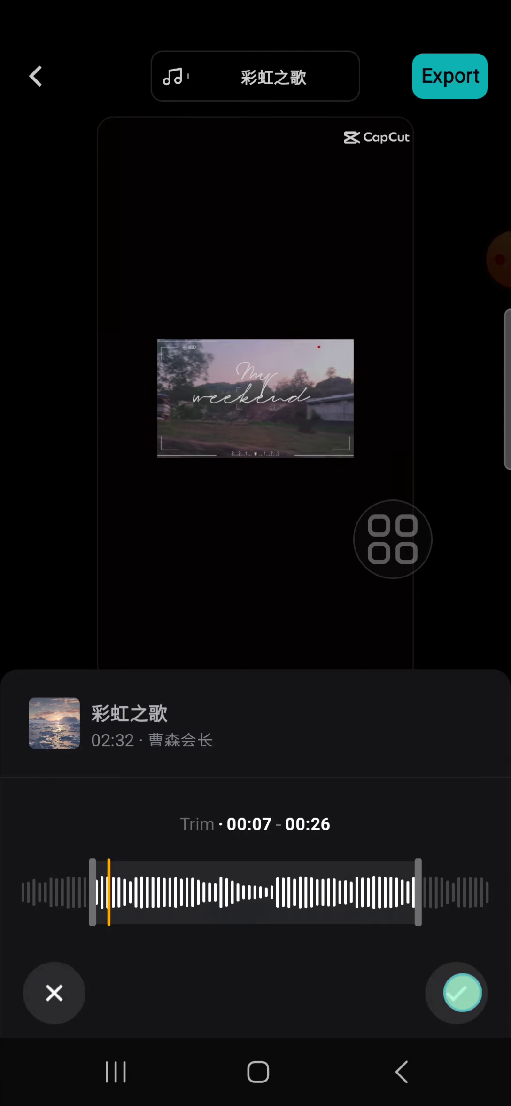
pyautogui.click(463, 992)
# Step: Browse the full sound library and saved audio, then leave it and close the sound list
pyautogui.moveTo(393, 539); pyautogui.dragTo(410, 391)
pyautogui.moveTo(353, 784); pyautogui.dragTo(344, 855)
pyautogui.click(371, 557)
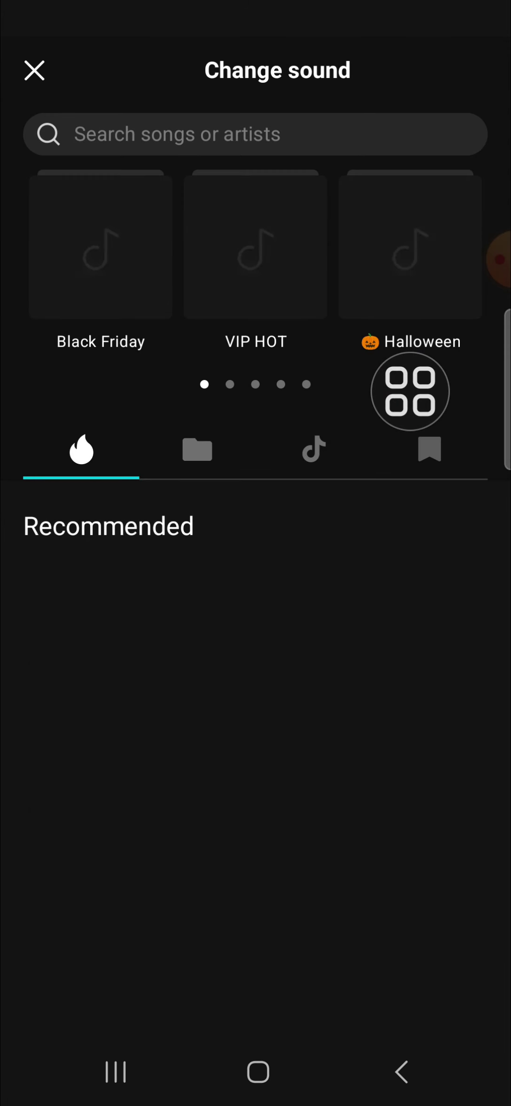
pyautogui.moveTo(427, 377); pyautogui.dragTo(331, 324)
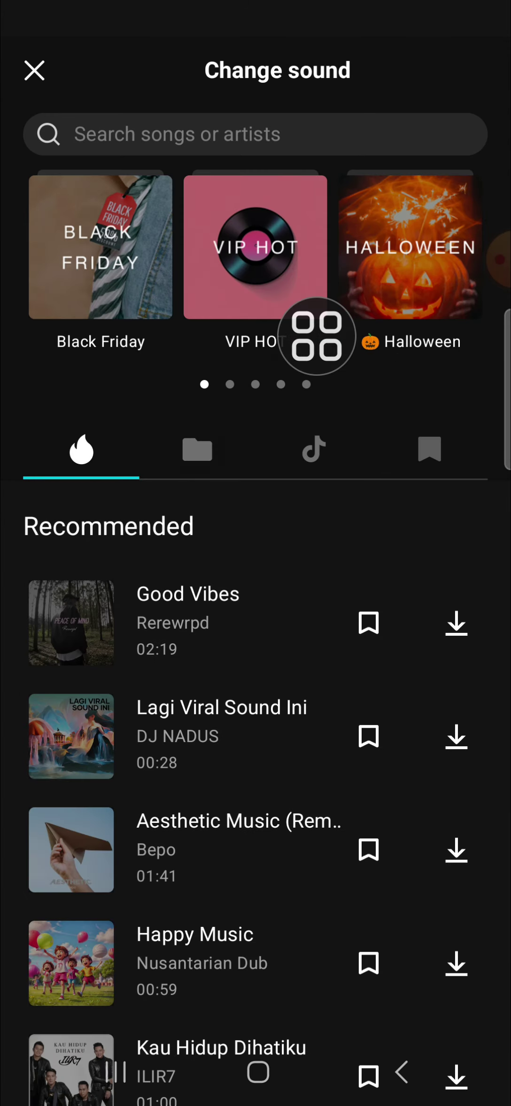
pyautogui.click(197, 449)
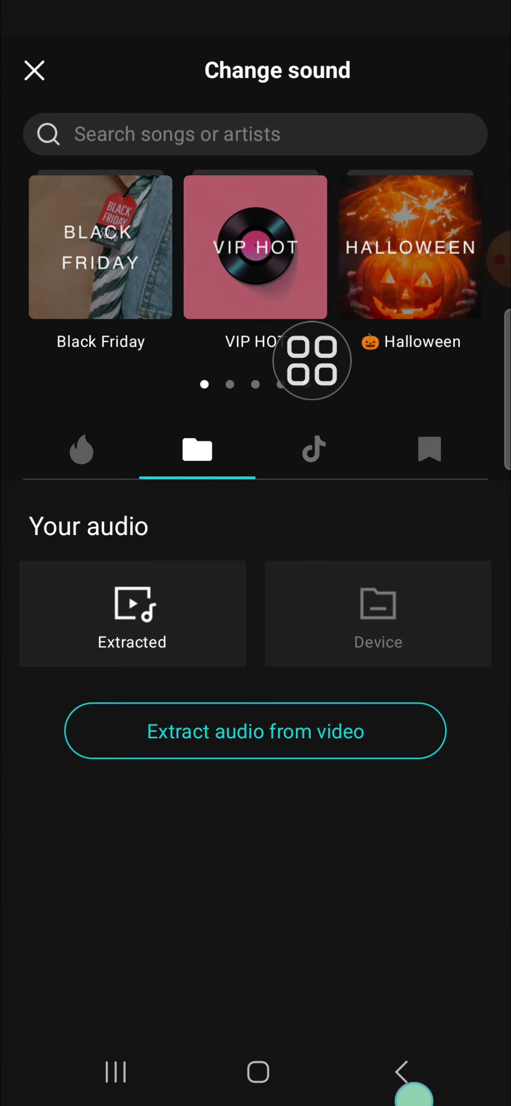
pyautogui.click(413, 1093)
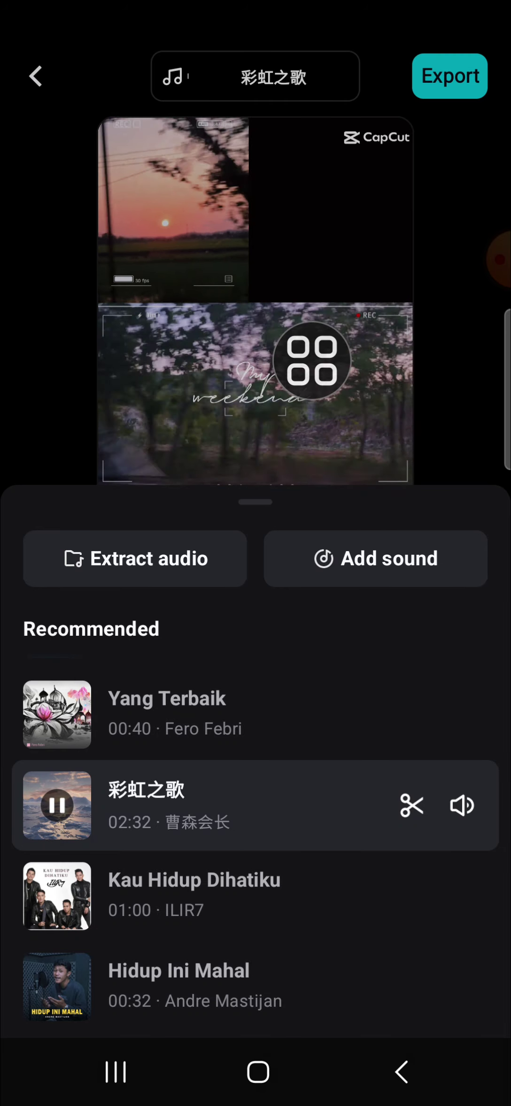
pyautogui.click(400, 1079)
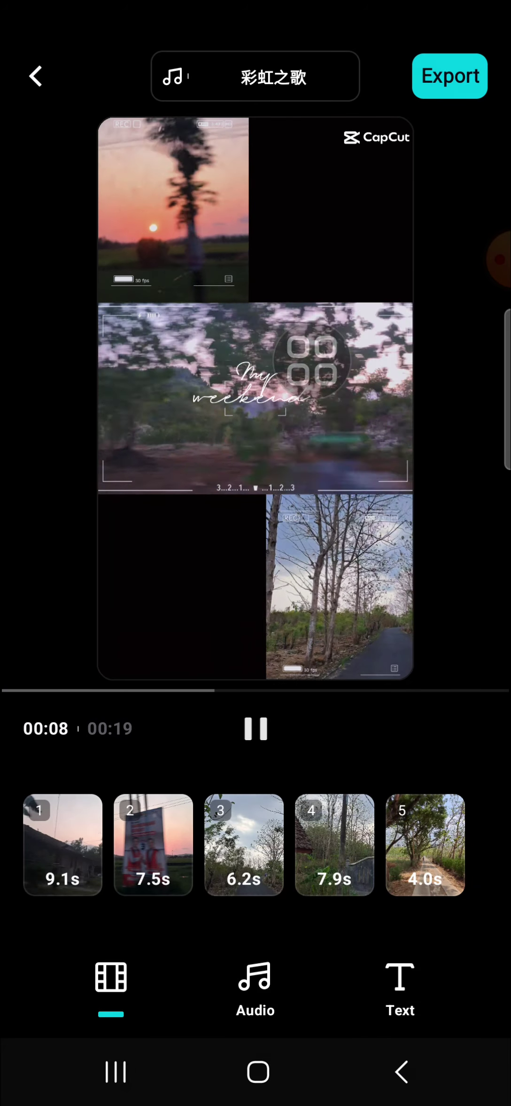
# Step: Select the My weekend title among the text items and open it for editing
pyautogui.moveTo(313, 361); pyautogui.dragTo(398, 919)
pyautogui.click(400, 984)
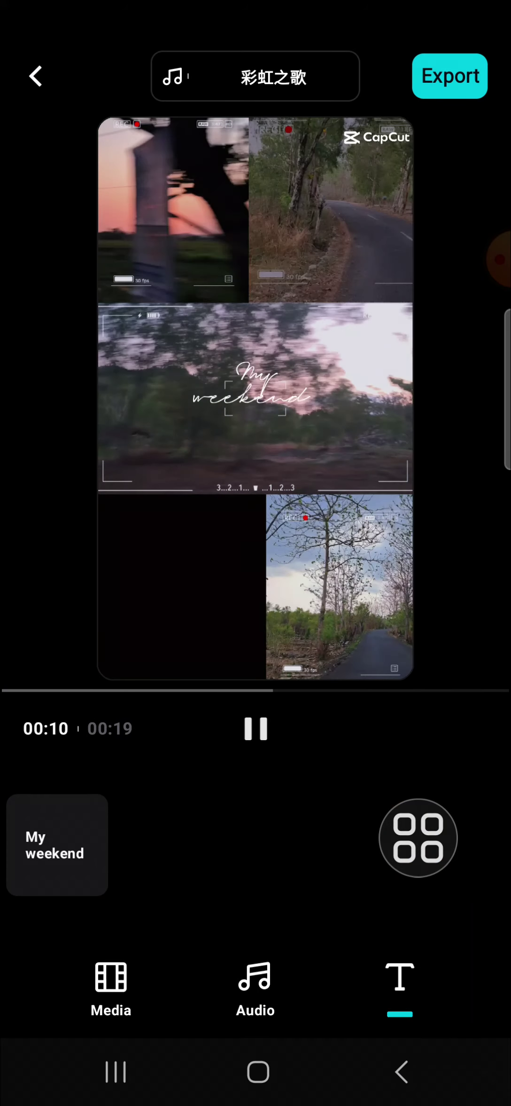
pyautogui.click(58, 851)
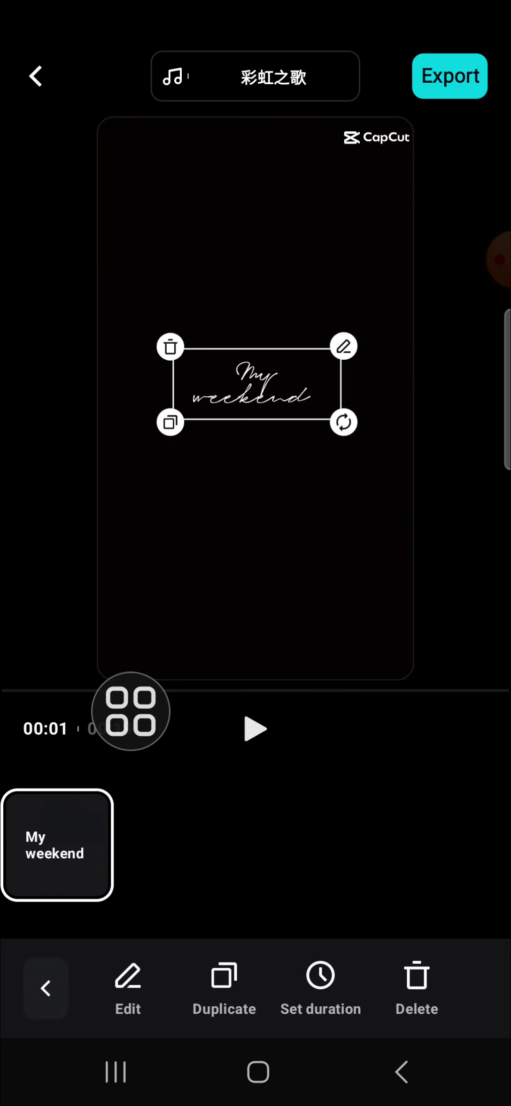
pyautogui.moveTo(131, 711); pyautogui.dragTo(357, 530)
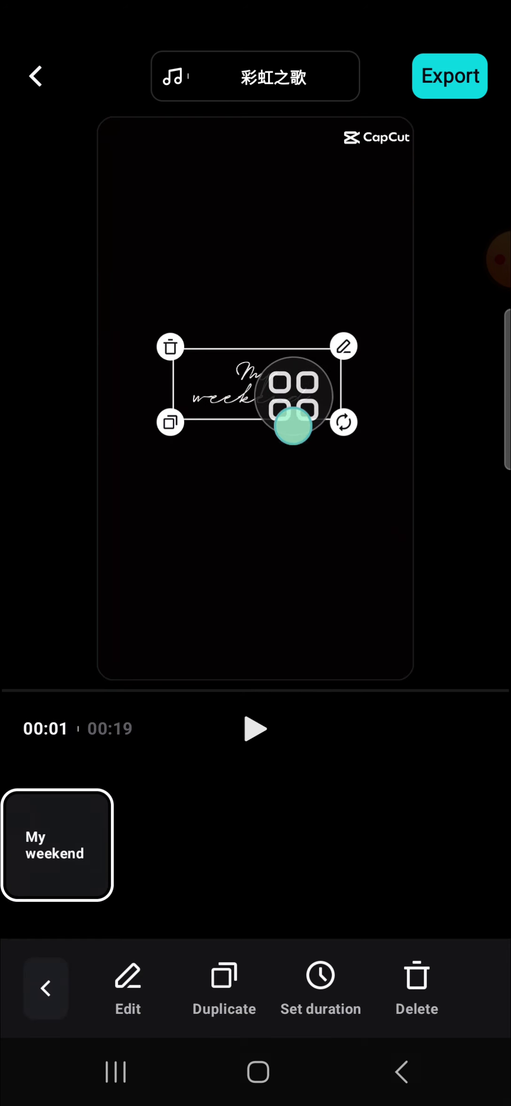
pyautogui.click(128, 987)
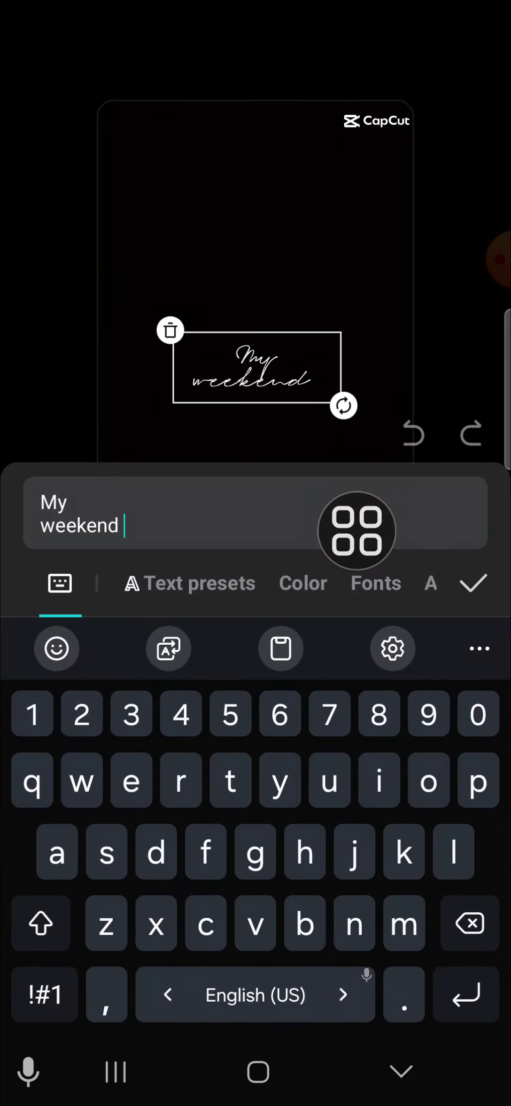
# Step: Replace 'weekend' with 'Days' so the title reads 'My Days', and confirm
pyautogui.press('BackSpace')
pyautogui.press('BackSpace')
pyautogui.press('BackSpace')
pyautogui.press('BackSpace')
pyautogui.press('BackSpace')
pyautogui.press('BackSpace')
pyautogui.press('BackSpace')
pyautogui.press('BackSpace')
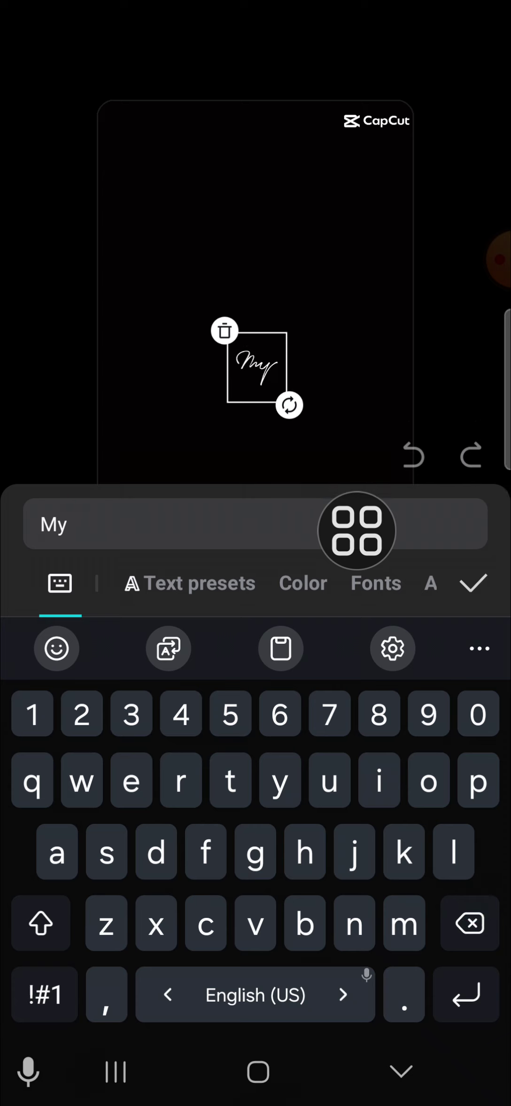
pyautogui.press('shift')
pyautogui.write('Daya')
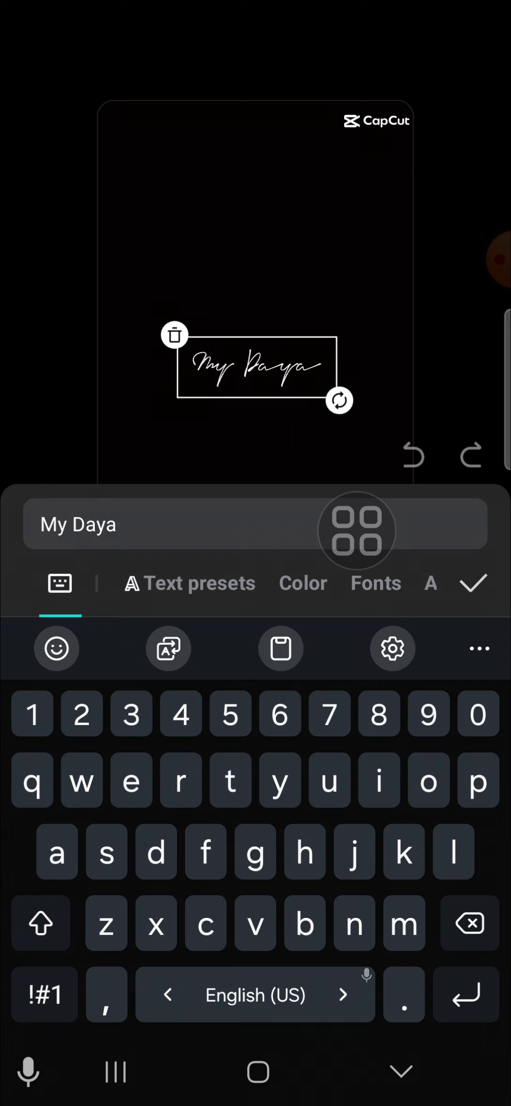
pyautogui.write('s')
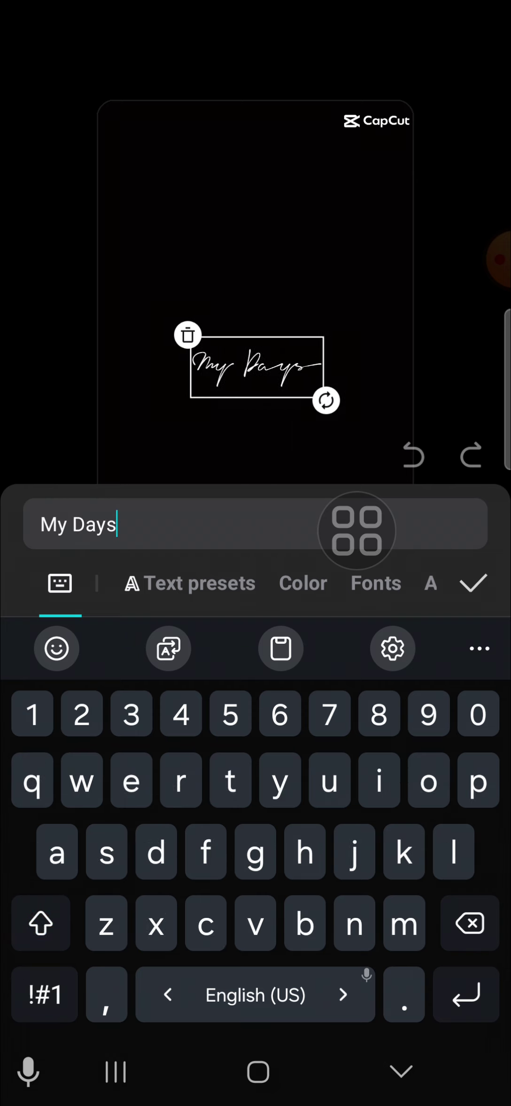
pyautogui.moveTo(357, 530); pyautogui.dragTo(391, 454)
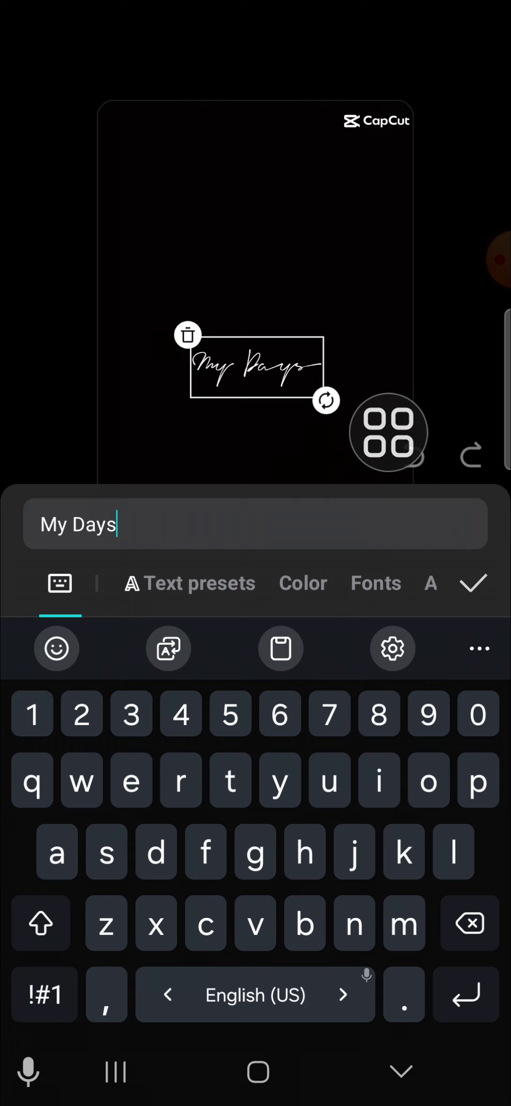
pyautogui.moveTo(388, 432); pyautogui.dragTo(376, 524)
pyautogui.click(474, 583)
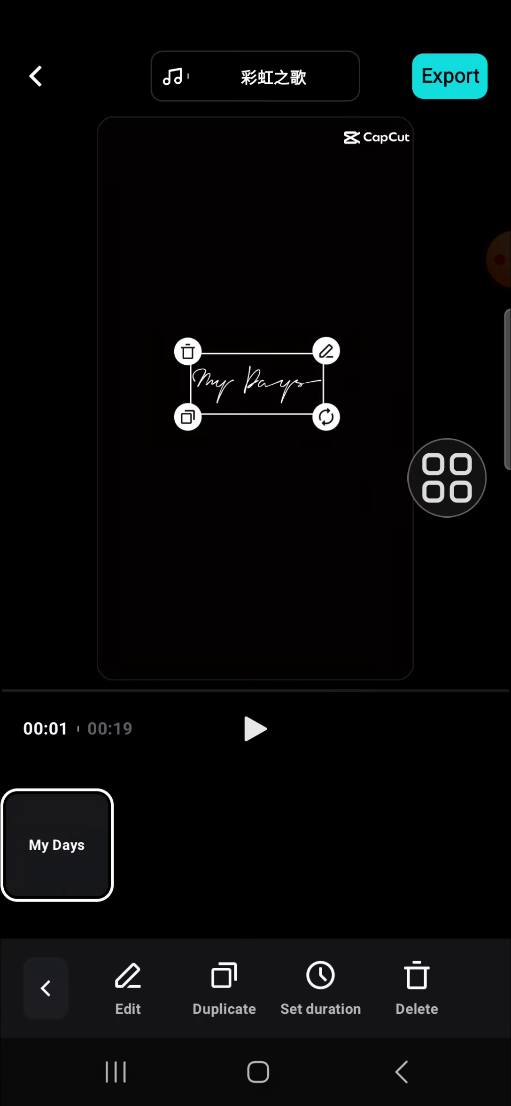
# Step: Open the title's duration settings and close them unchanged
pyautogui.moveTo(408, 543)
pyautogui.mouseDown()
pyautogui.moveTo(312, 928)
pyautogui.moveTo(352, 829)
pyautogui.mouseUp()
pyautogui.click(313, 983)
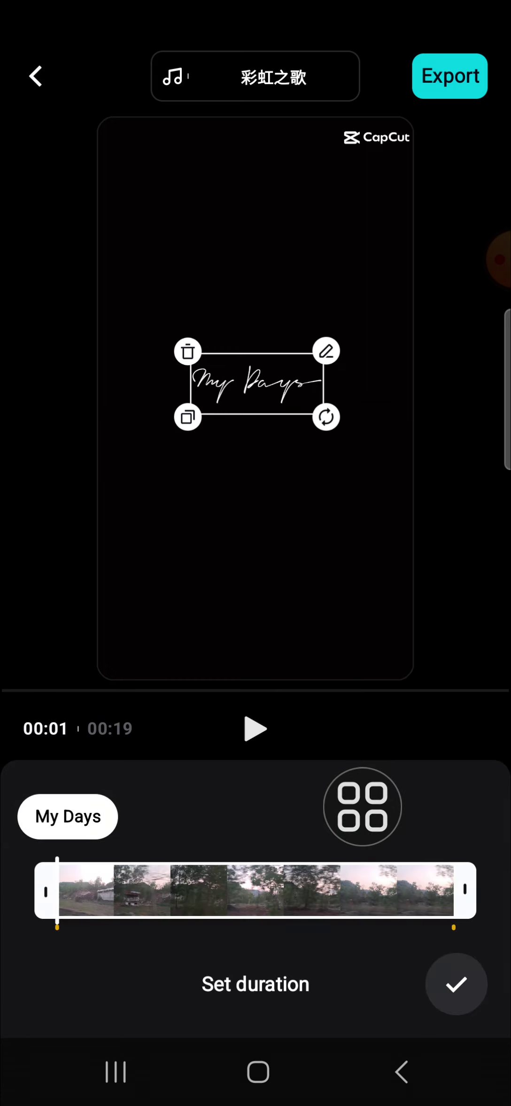
pyautogui.click(457, 984)
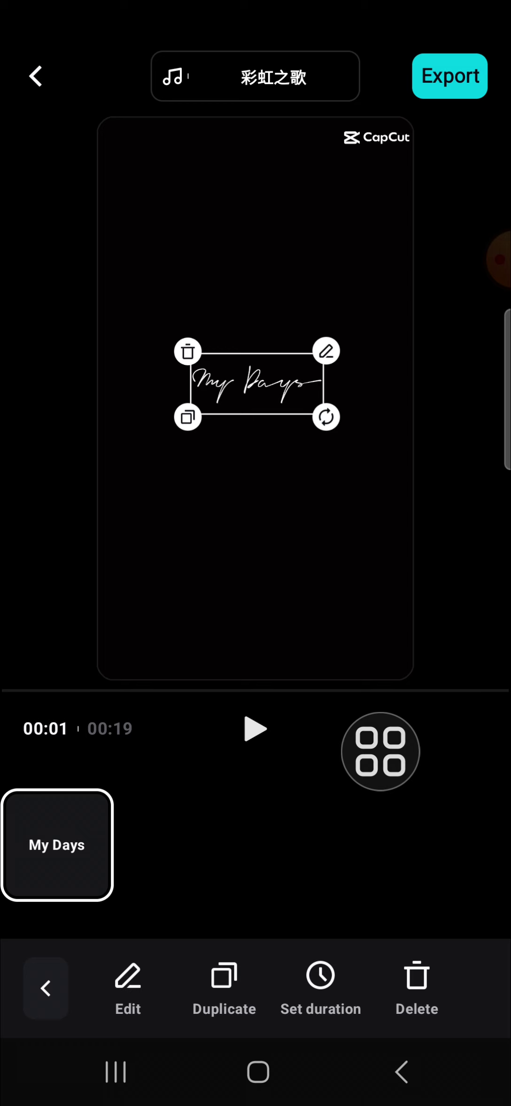
# Step: Leave title editing, then bring up the Export options and dismiss them
pyautogui.click(46, 987)
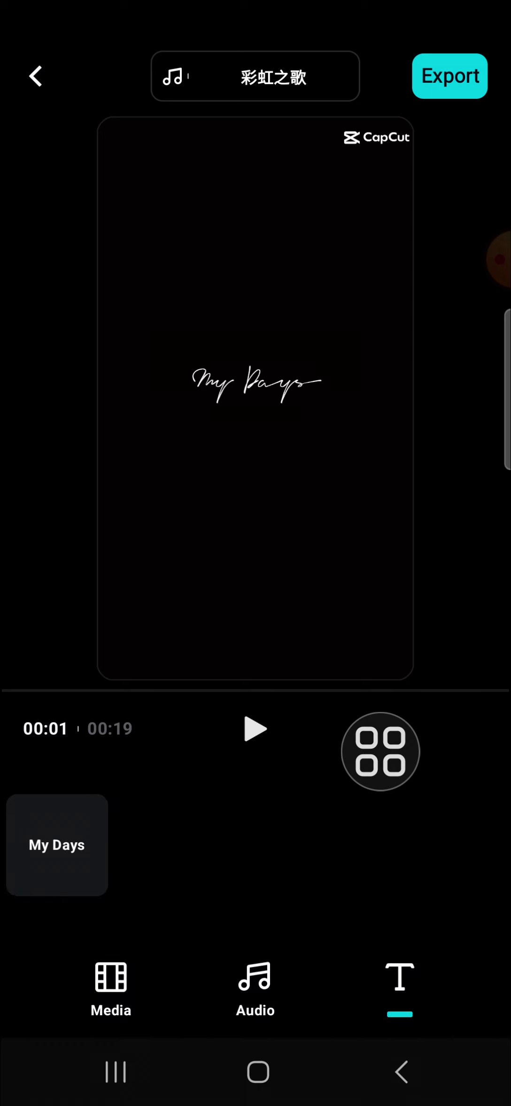
pyautogui.moveTo(499, 258); pyautogui.dragTo(485, 340)
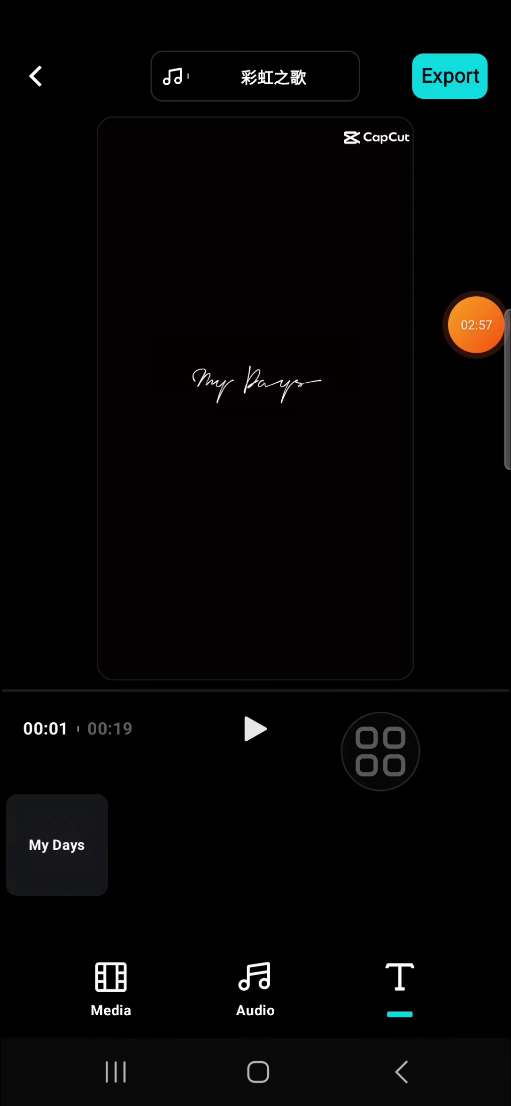
pyautogui.moveTo(380, 751)
pyautogui.mouseDown()
pyautogui.moveTo(380, 568)
pyautogui.moveTo(444, 74)
pyautogui.mouseUp()
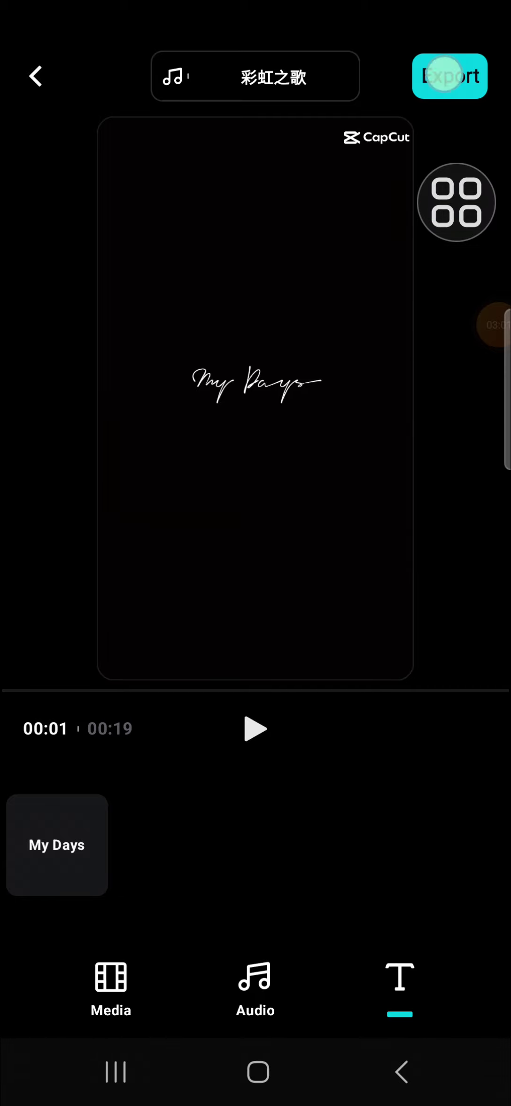
pyautogui.click(450, 76)
pyautogui.moveTo(456, 202)
pyautogui.mouseDown()
pyautogui.moveTo(381, 639)
pyautogui.moveTo(272, 864)
pyautogui.moveTo(459, 870)
pyautogui.mouseUp()
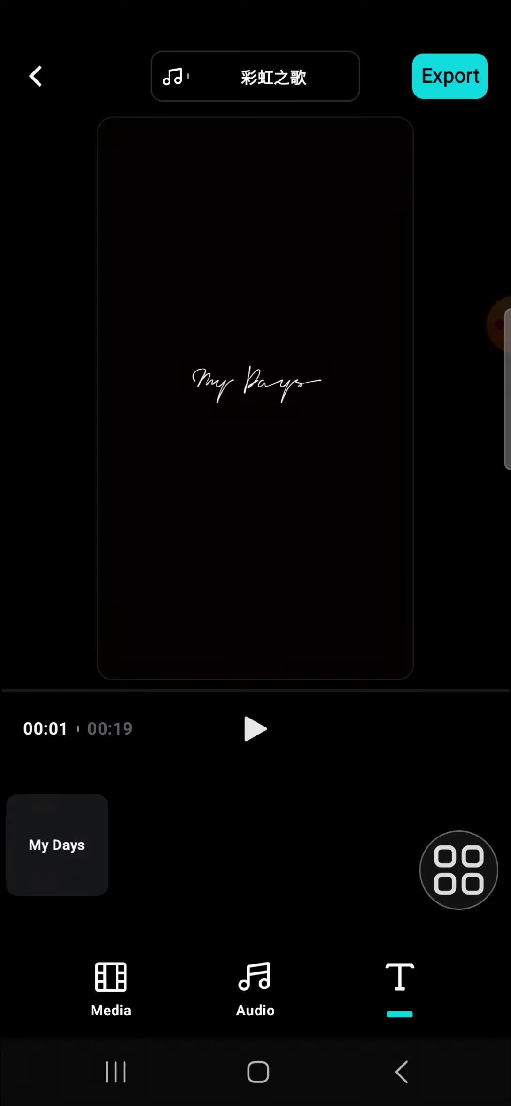